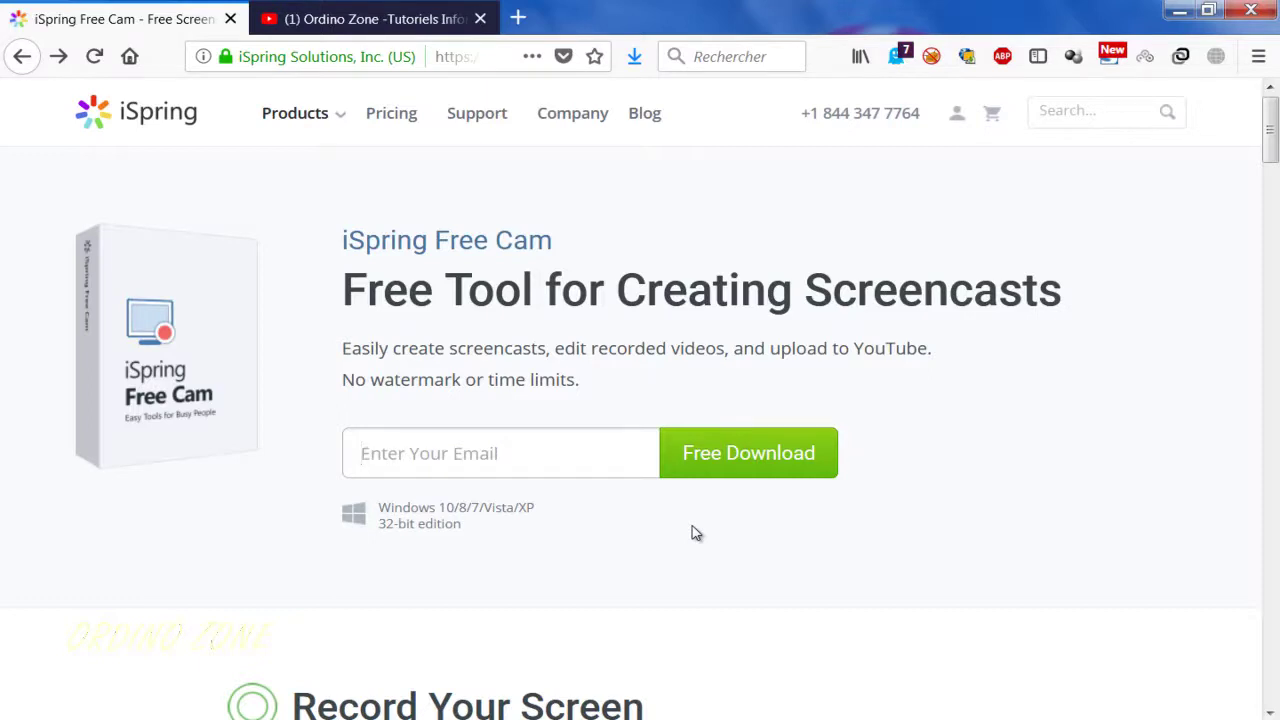
- Enter the e-mail address and request the free download of iSpring Free Cam
type("i")
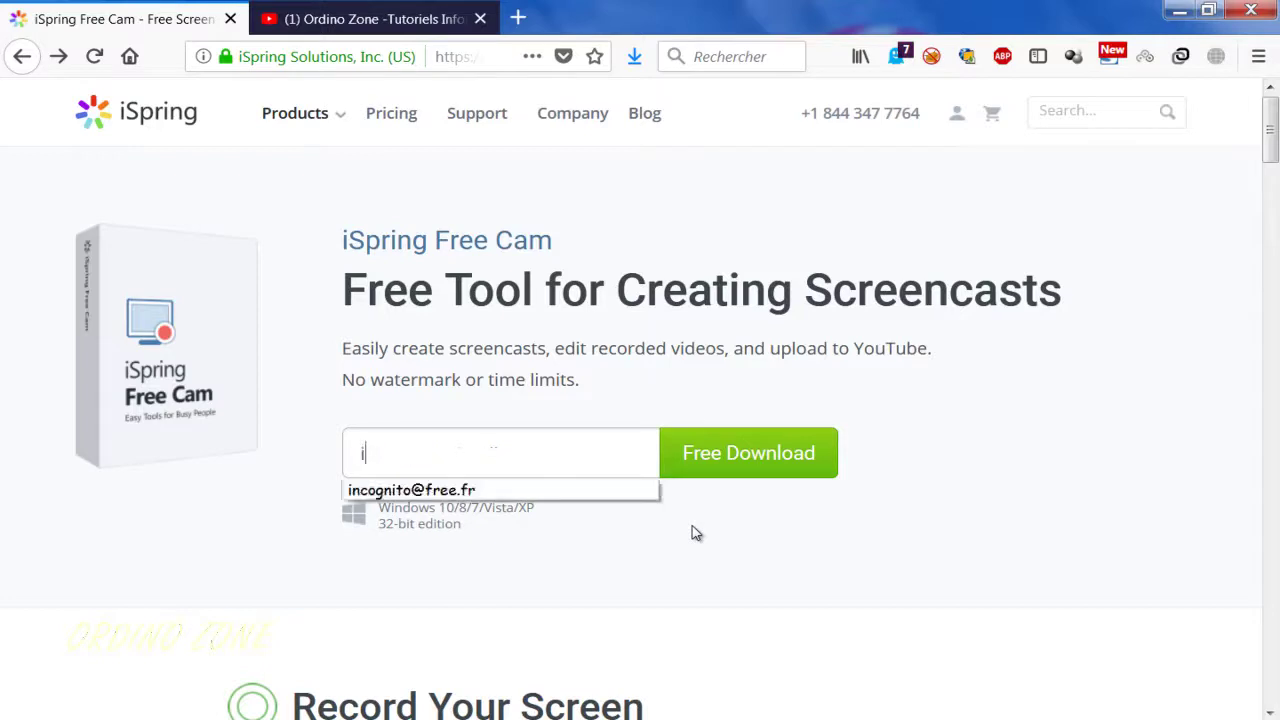
left_click(624, 494)
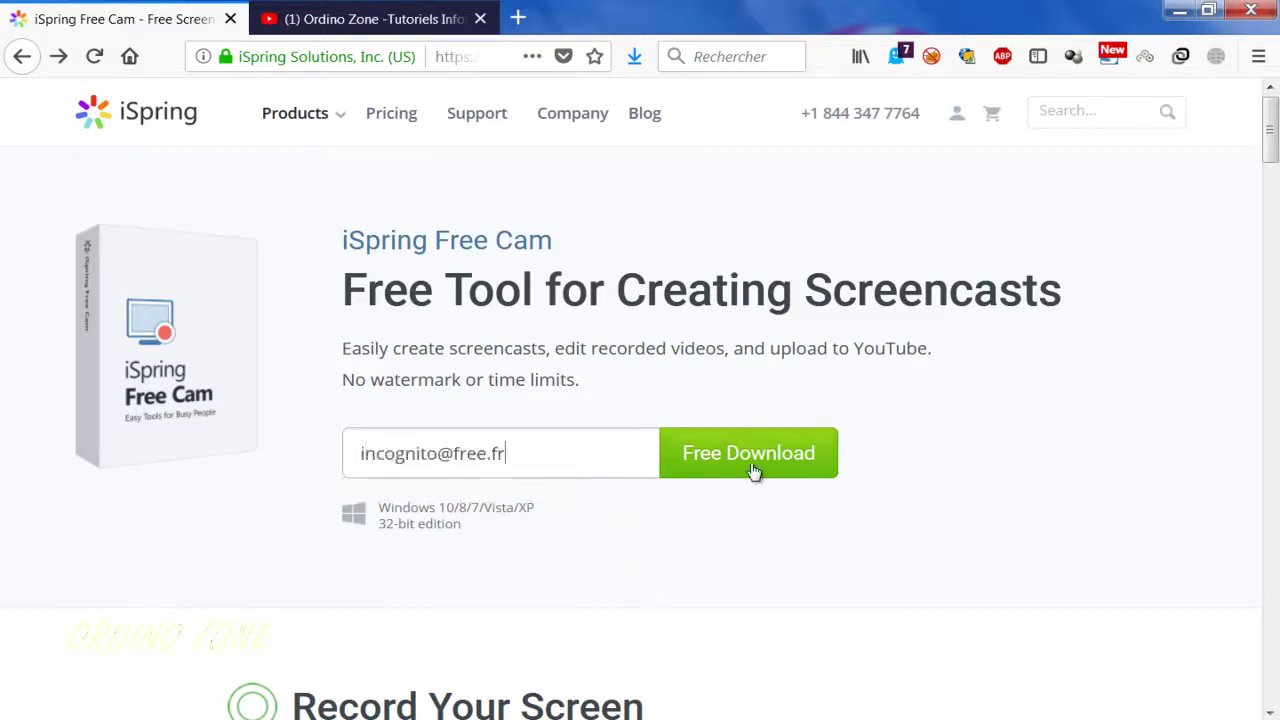
left_click(754, 471)
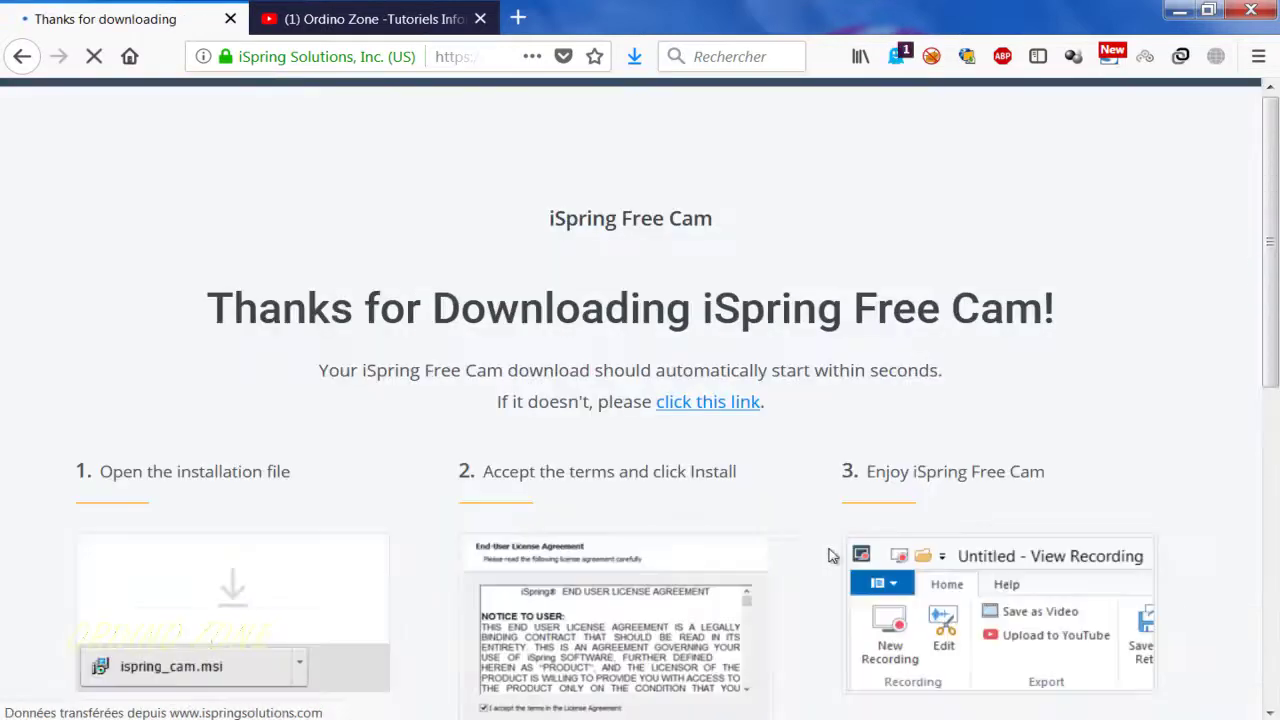
scroll(1275, 288, "down", 2)
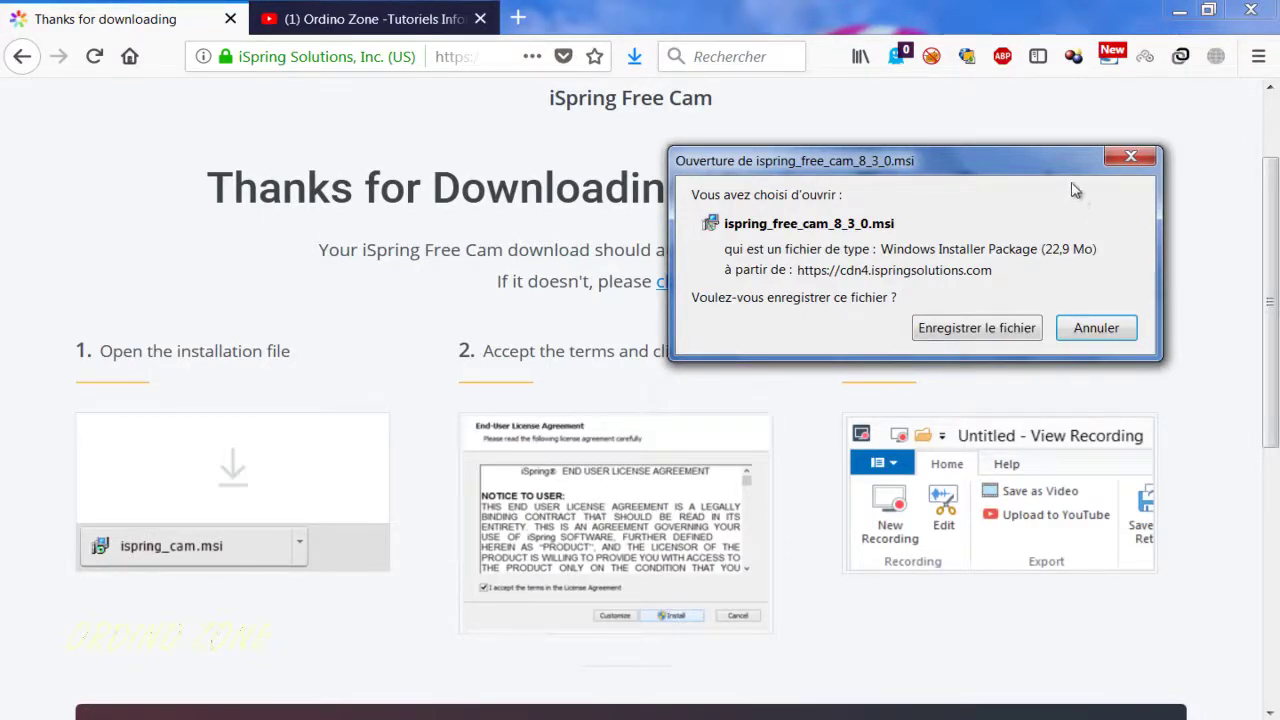
left_click_drag(1065, 178, 1055, 146)
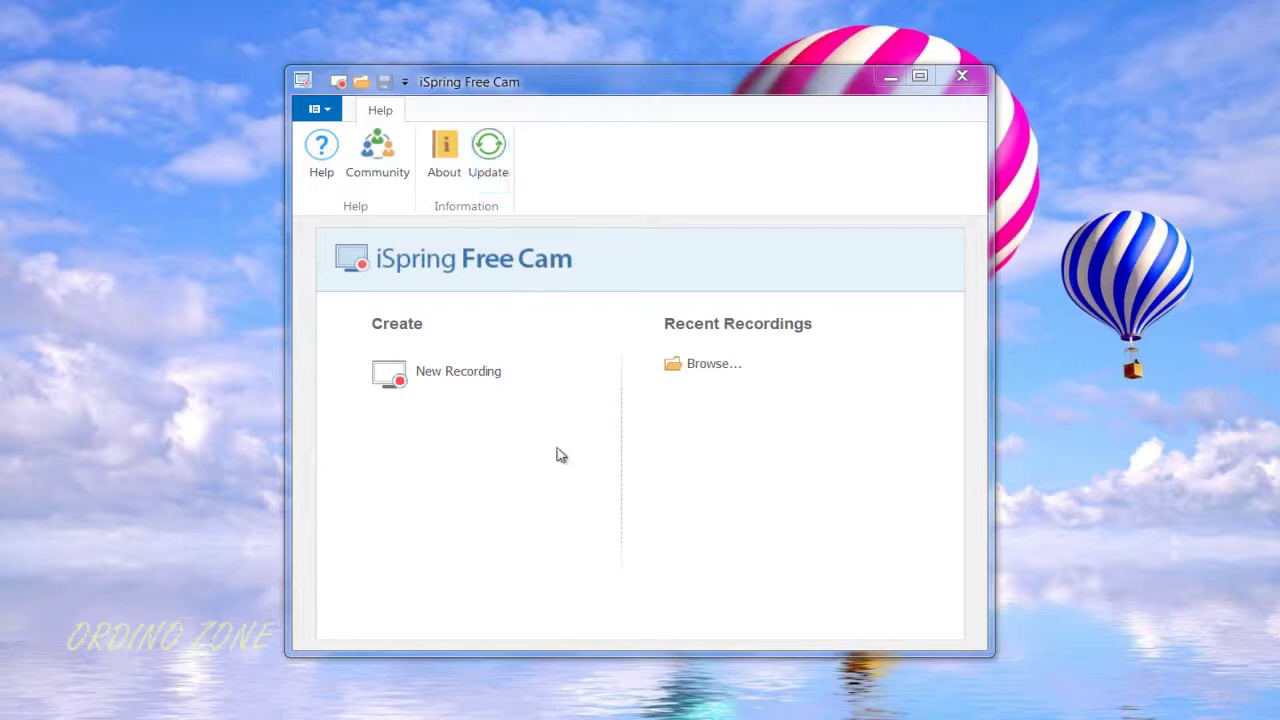
- Start a new recording in iSpring Free Cam and set the capture area to Fullscreen
left_click(494, 374)
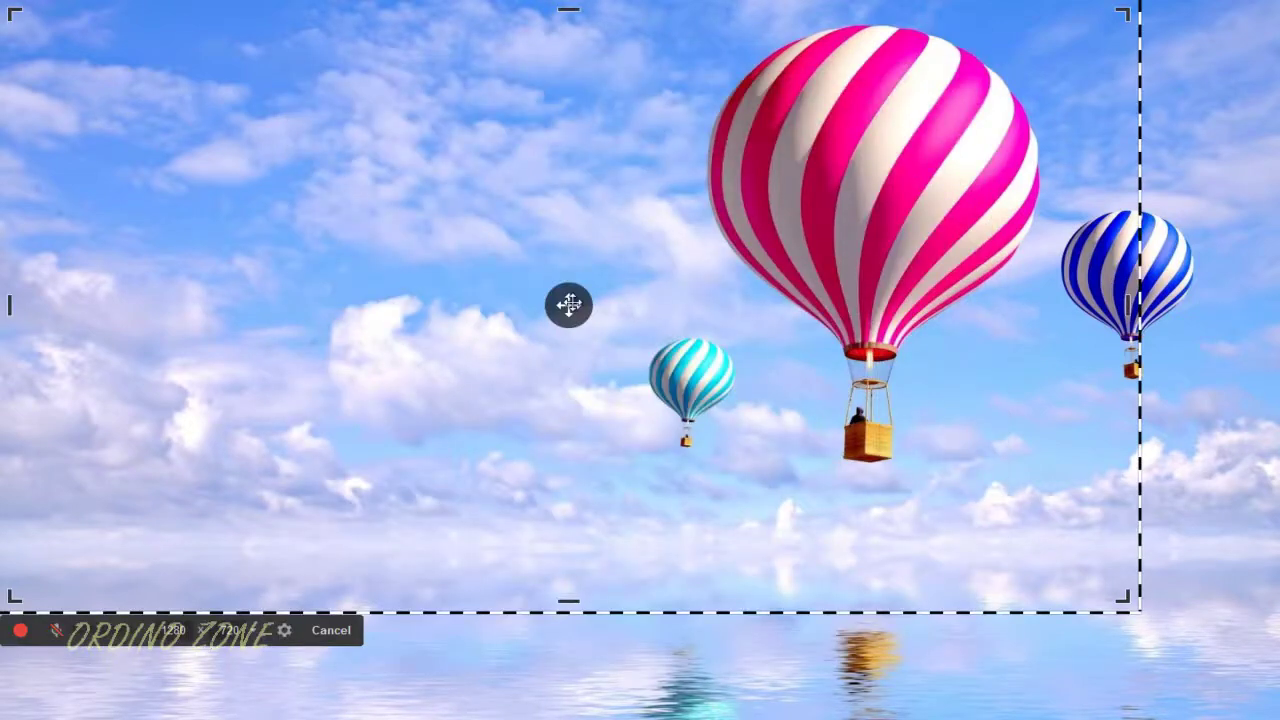
left_click_drag(569, 305, 641, 352)
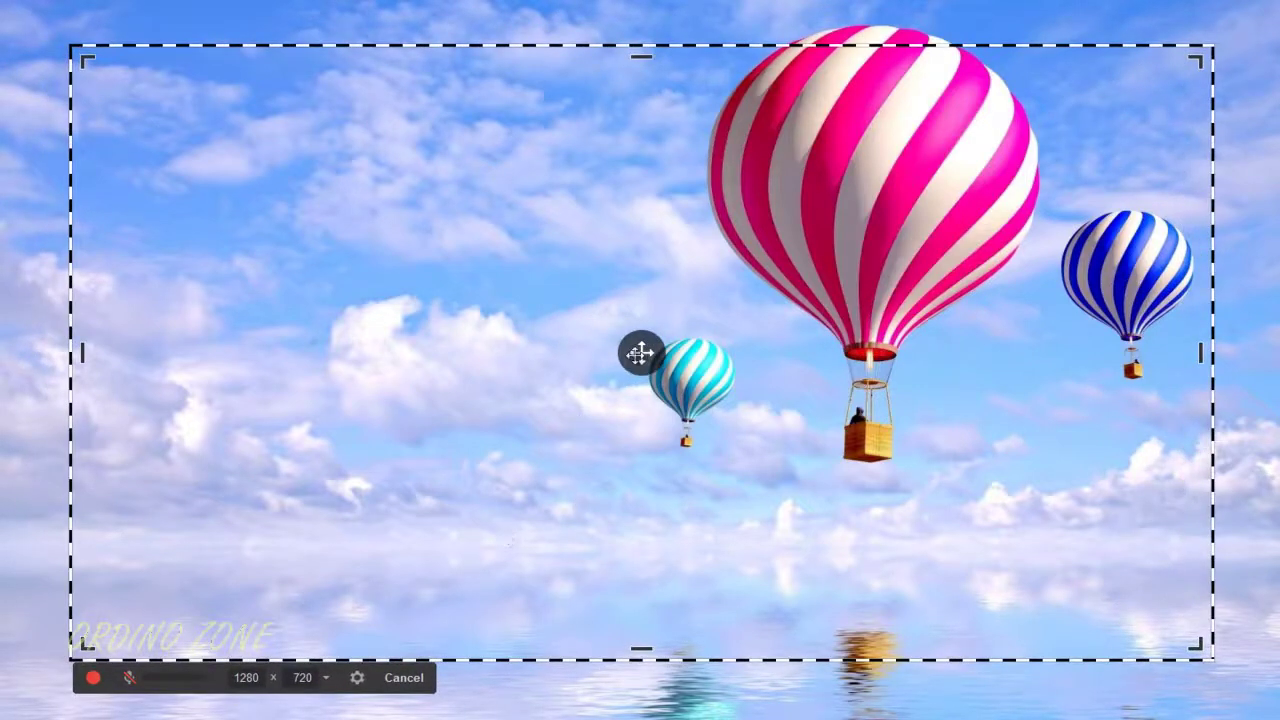
mouse_move(641, 352)
left_mouse_down()
mouse_move(609, 354)
mouse_move(637, 353)
left_mouse_up()
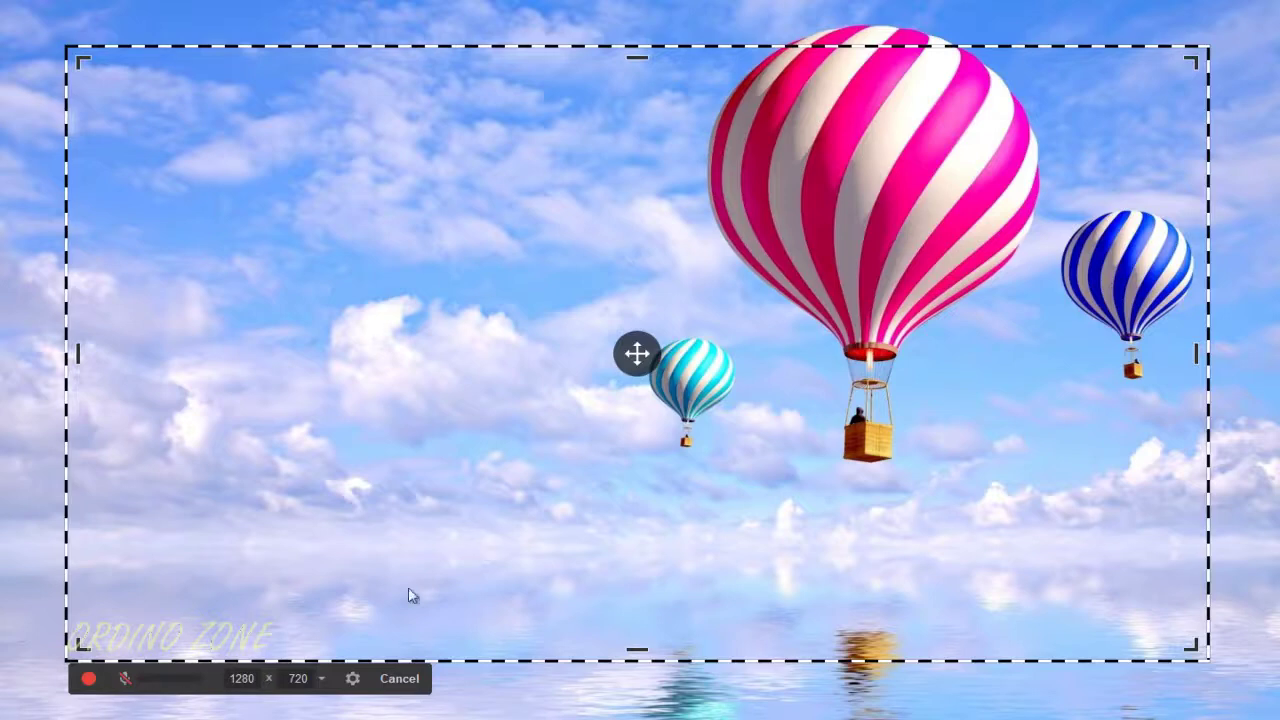
left_click(322, 680)
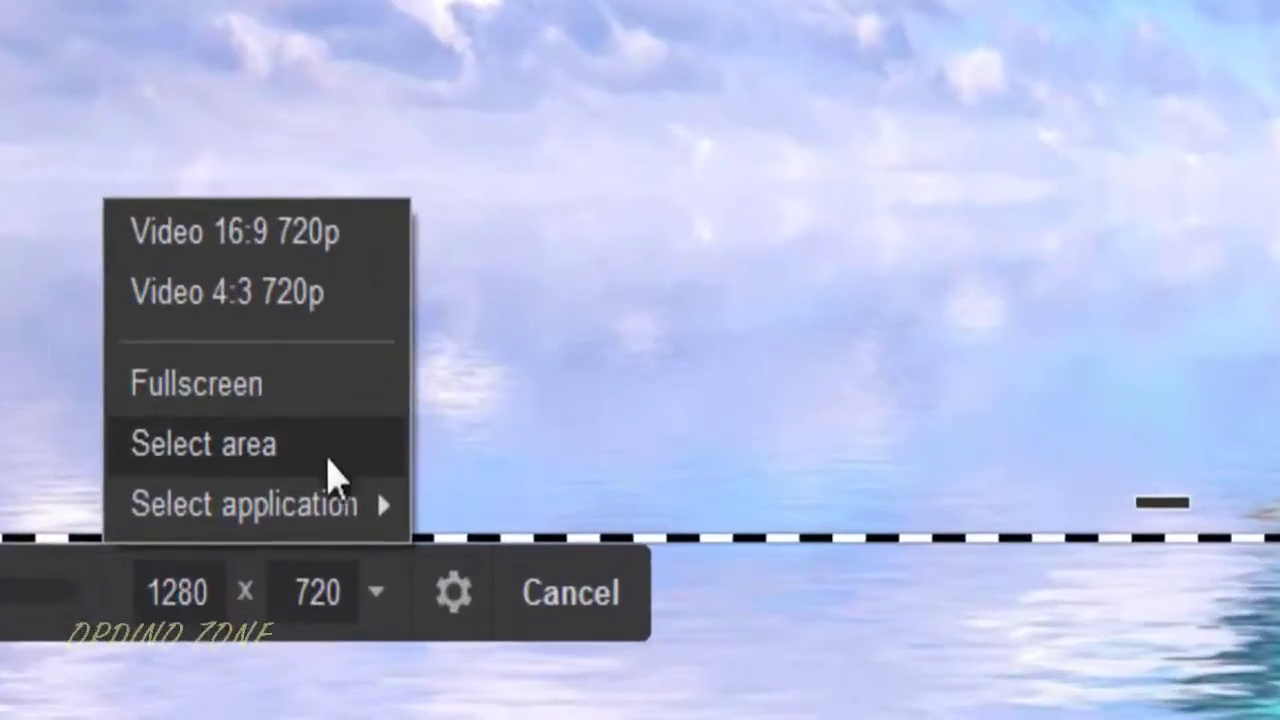
mouse_move(310, 501)
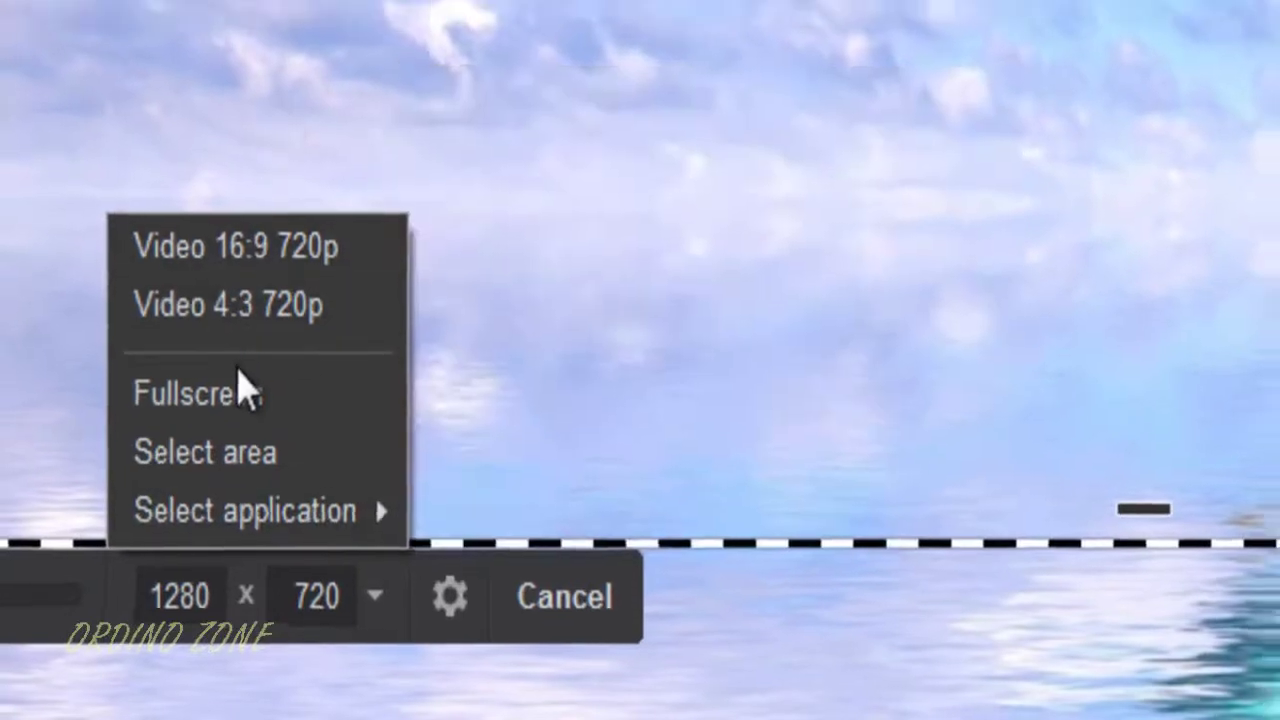
left_click(225, 384)
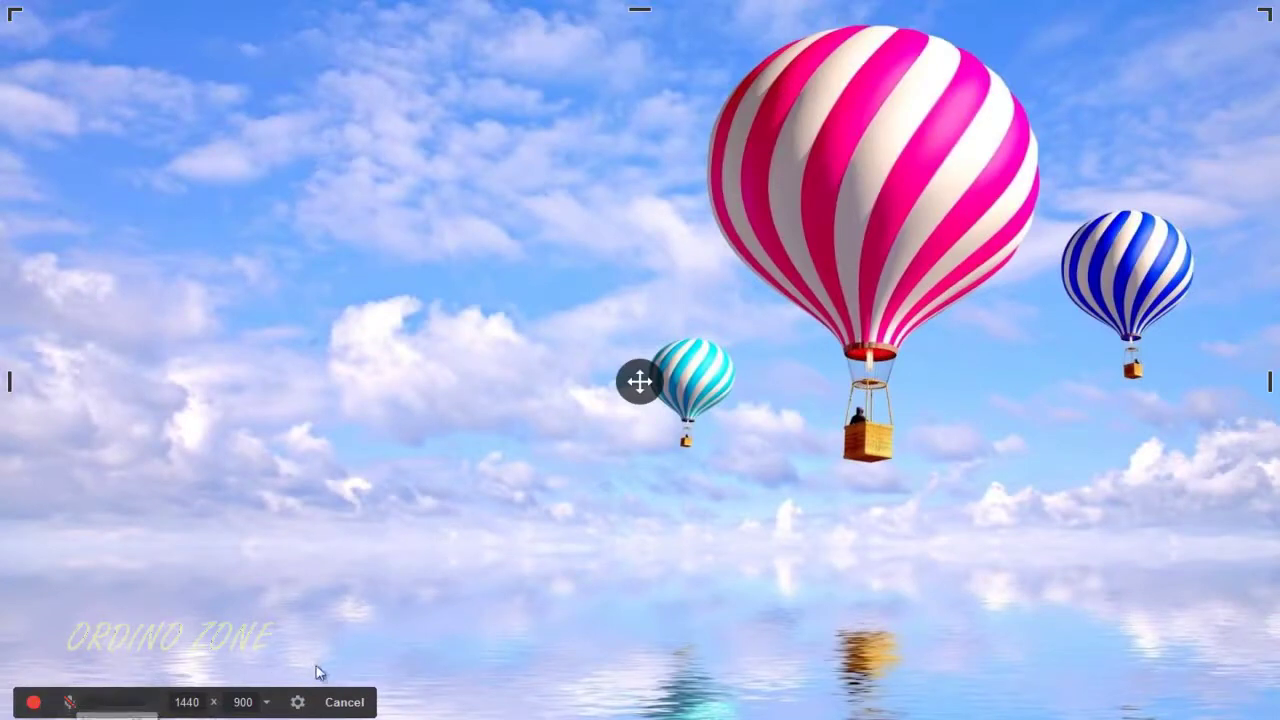
- Review the general and advanced recording settings and accept them as they are
left_click(297, 702)
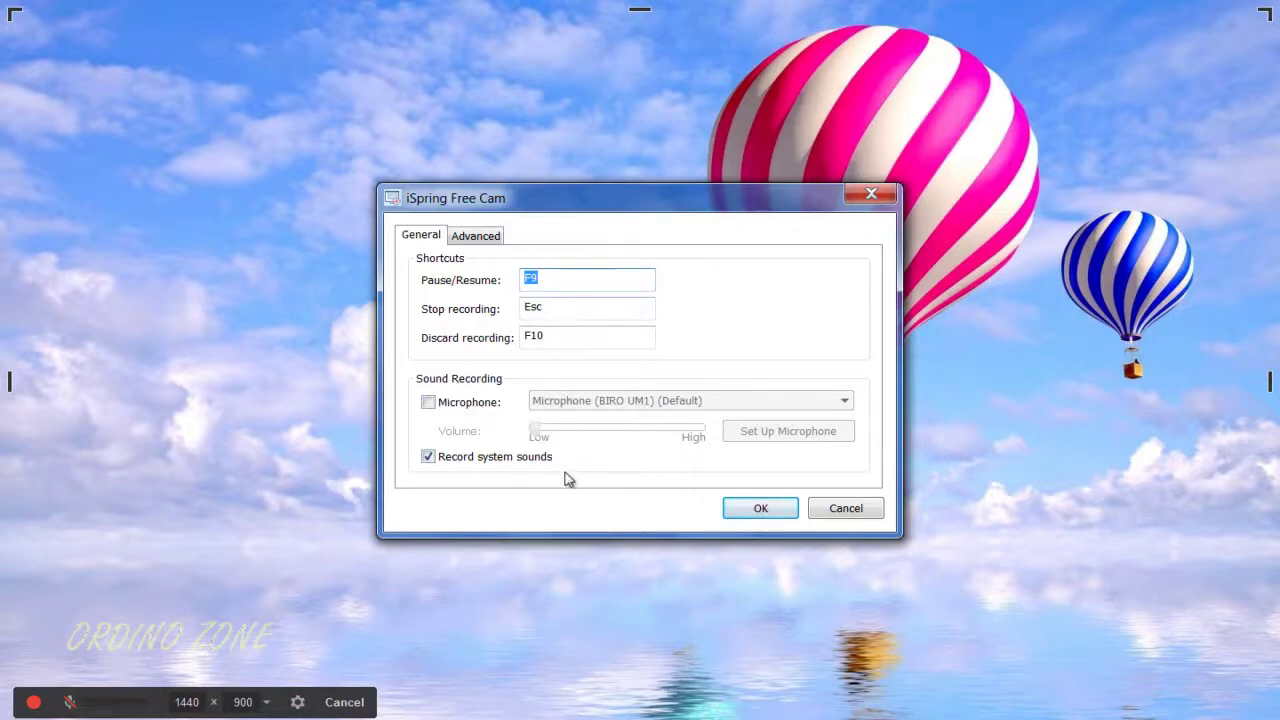
left_click(494, 238)
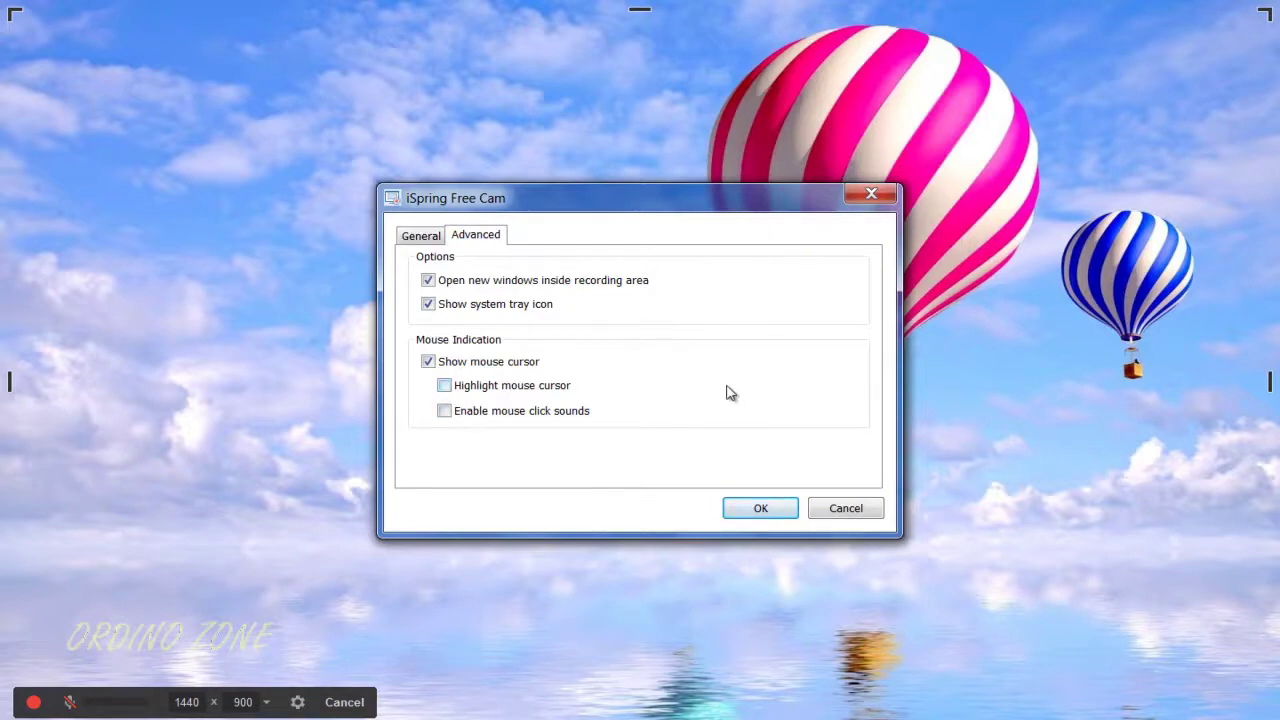
left_click(758, 510)
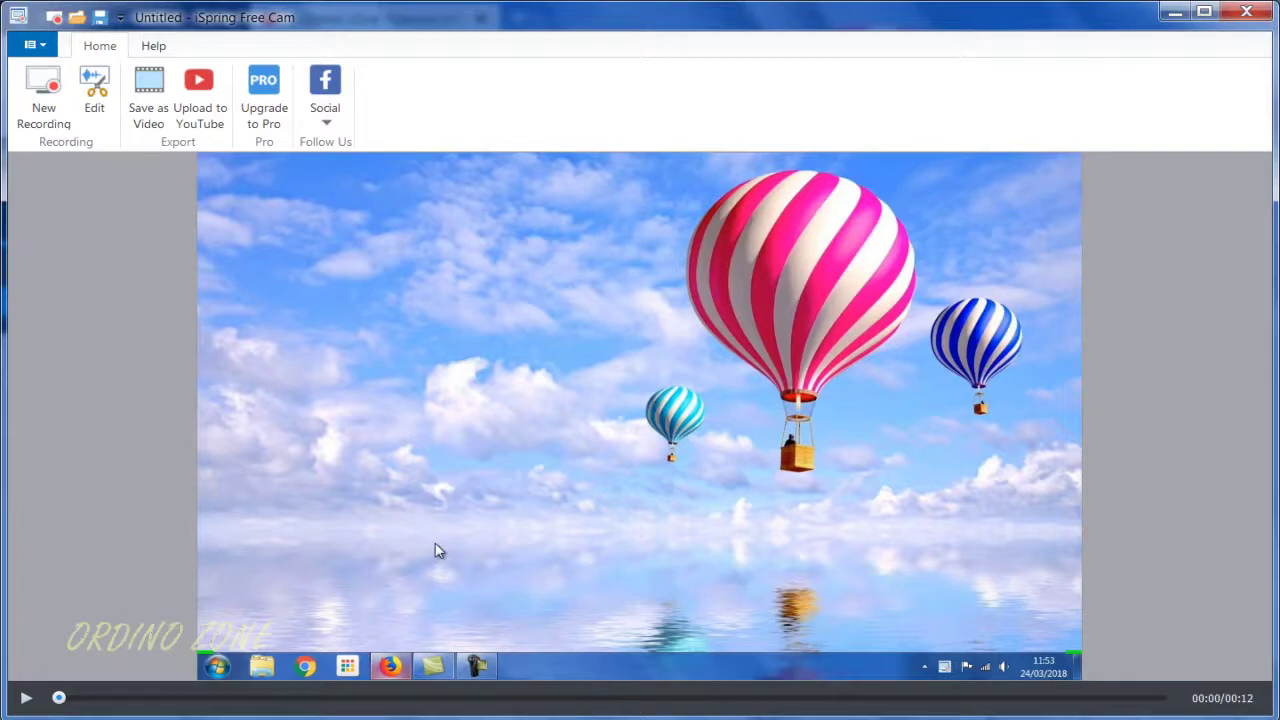
- Open the recording for editing and trim it to the section from 00:00.00 to 00:07.02
left_click(96, 108)
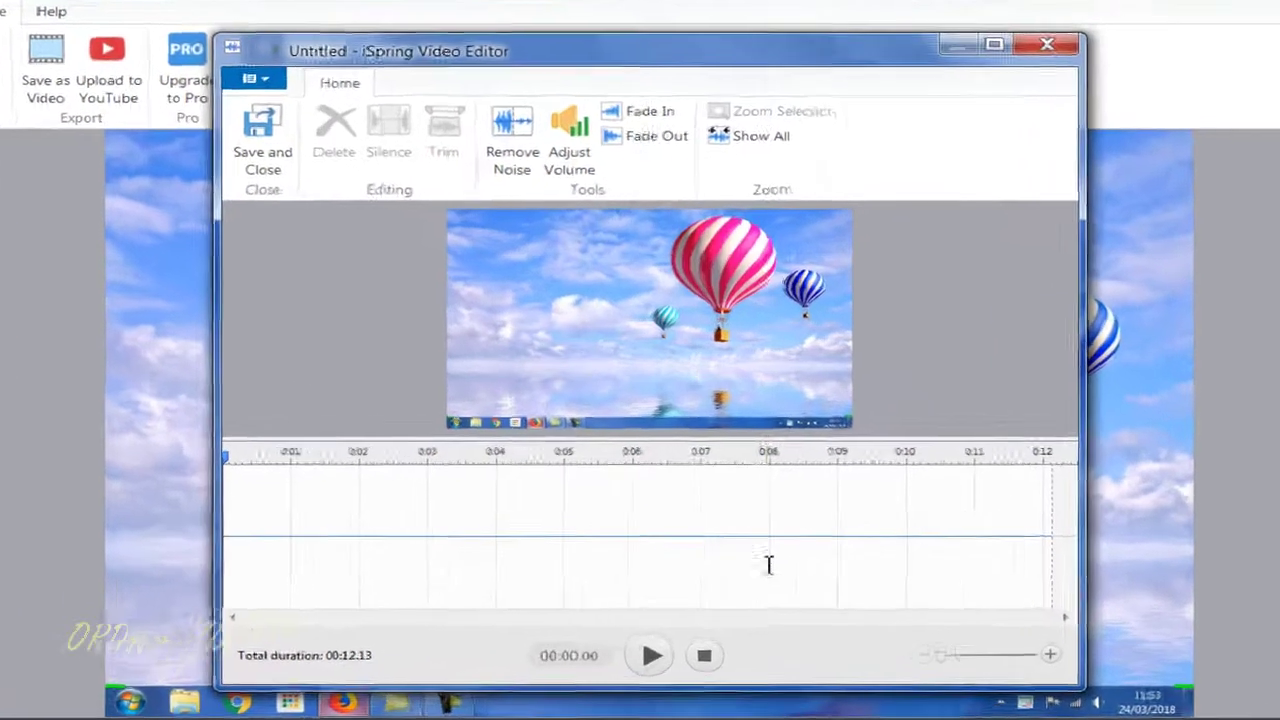
left_click(705, 516)
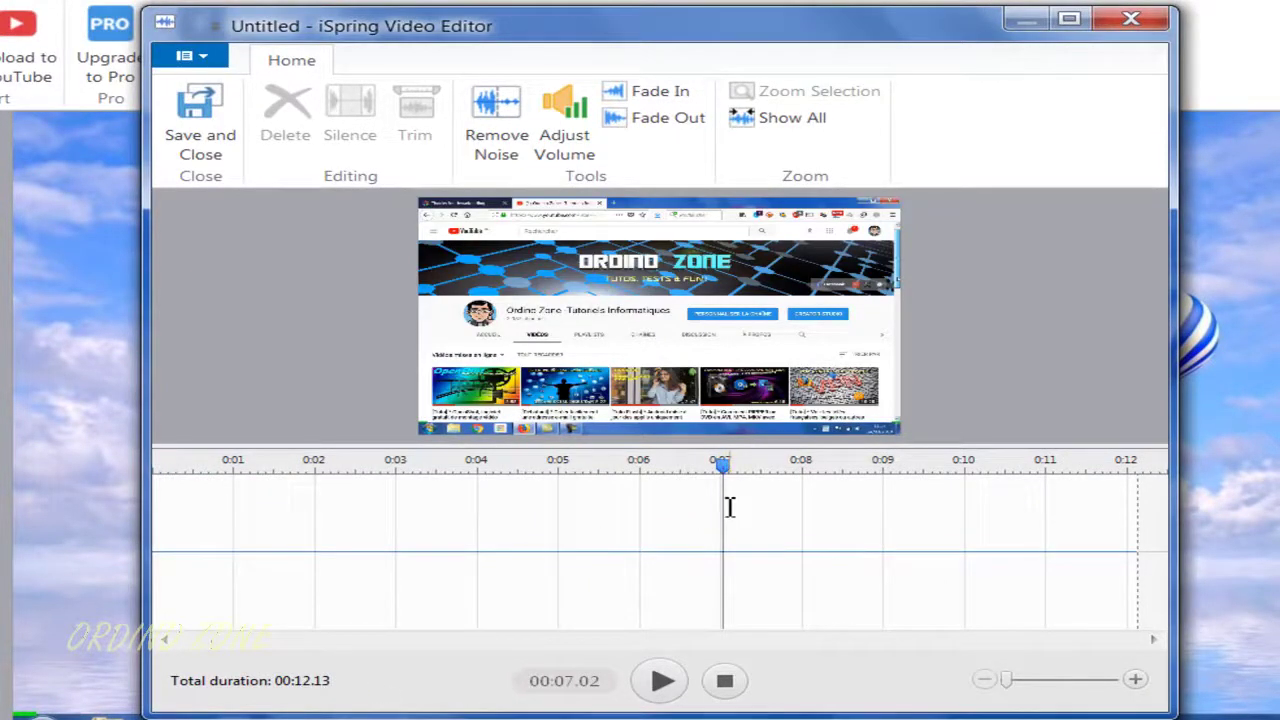
left_click_drag(725, 508, 576, 525)
left_click_drag(361, 530, 103, 537)
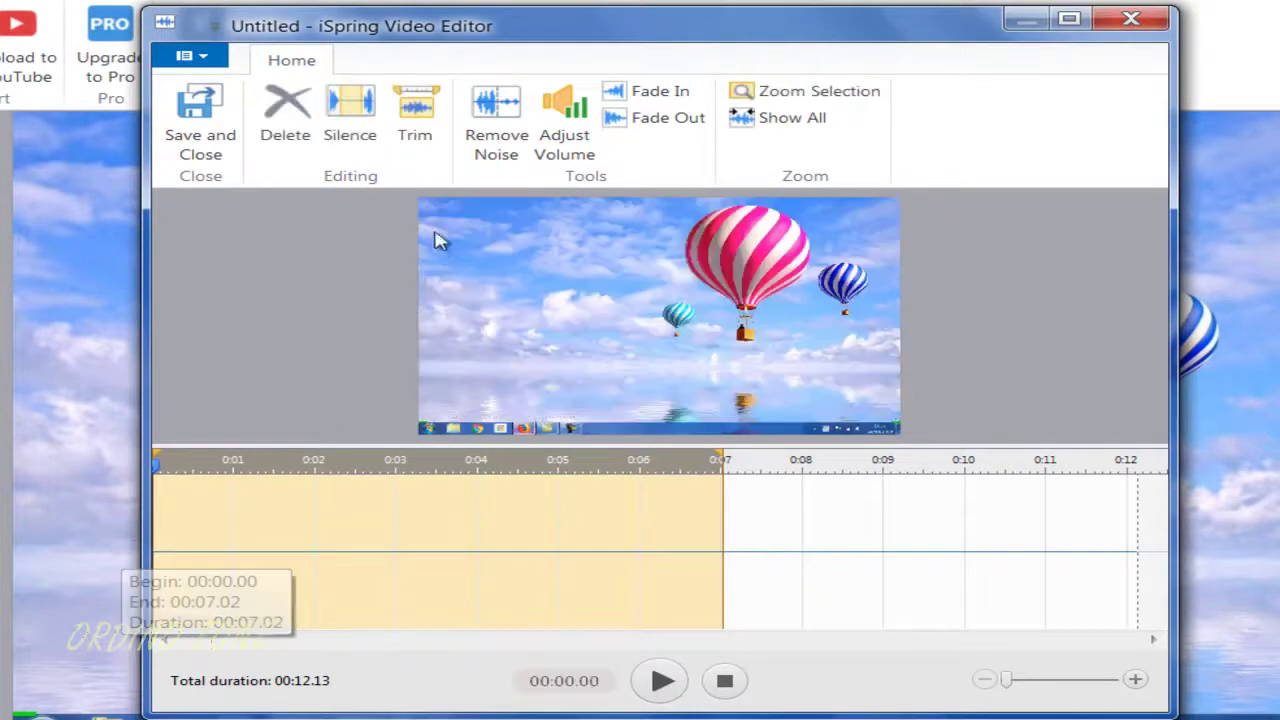
left_click(407, 120)
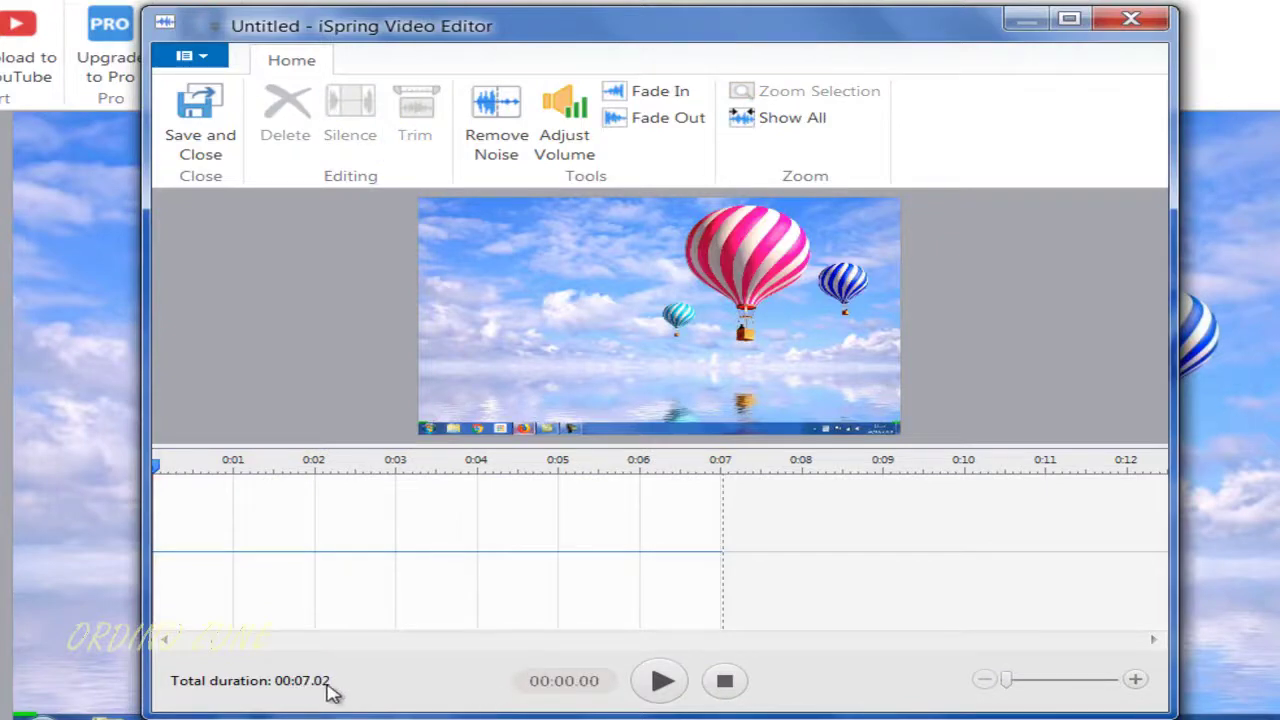
- Select nearly the whole trimmed clip and inspect the noise removal and volume adjustment options without applying them
left_click(718, 528)
left_click_drag(641, 528, 155, 528)
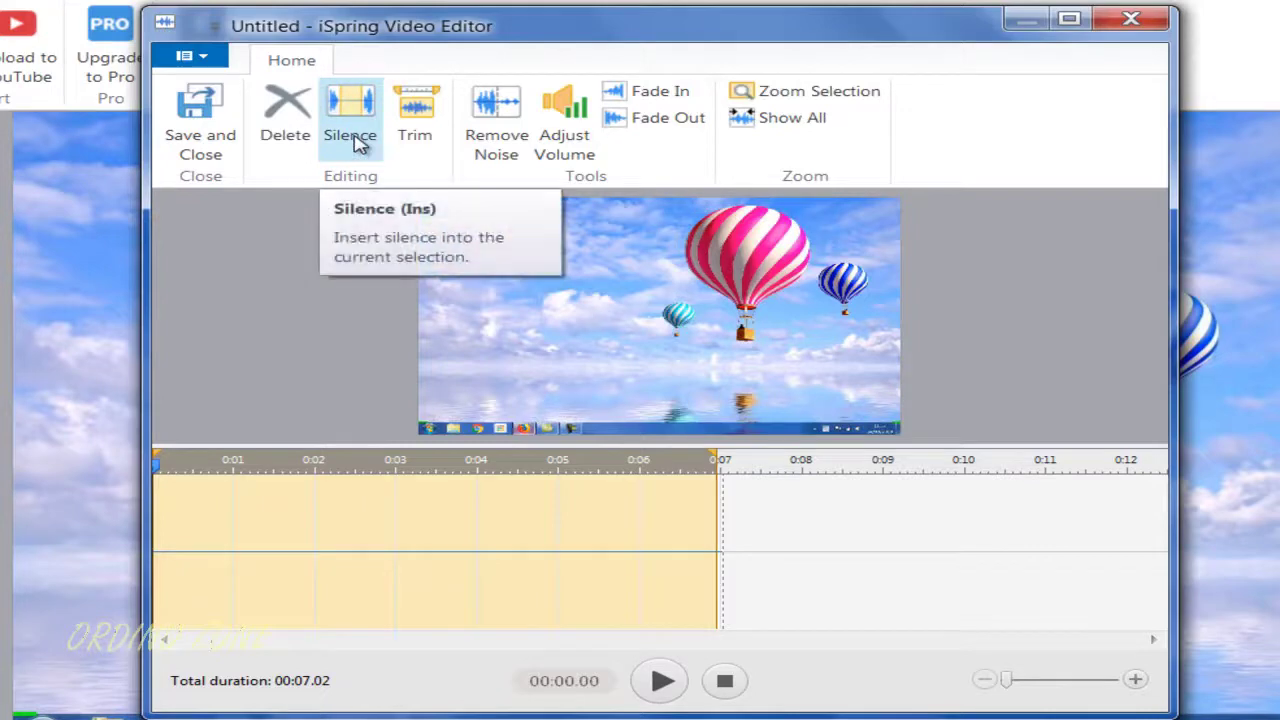
left_click(506, 151)
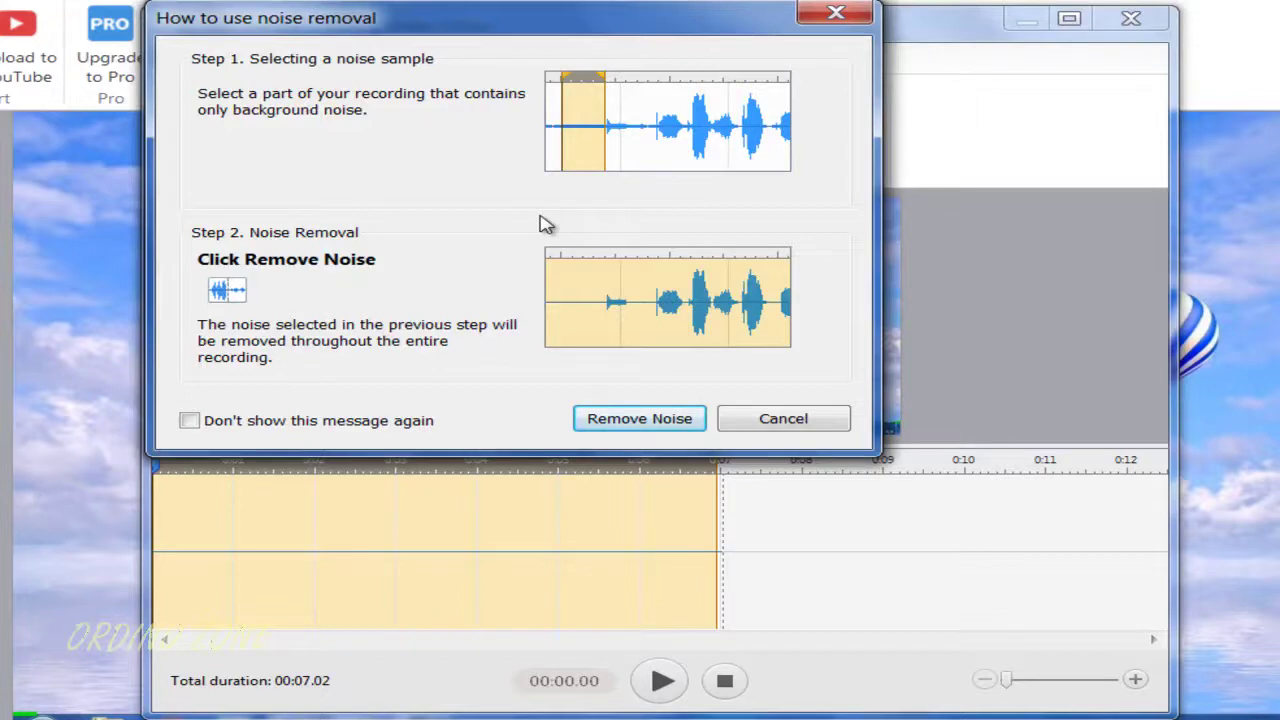
left_click(836, 15)
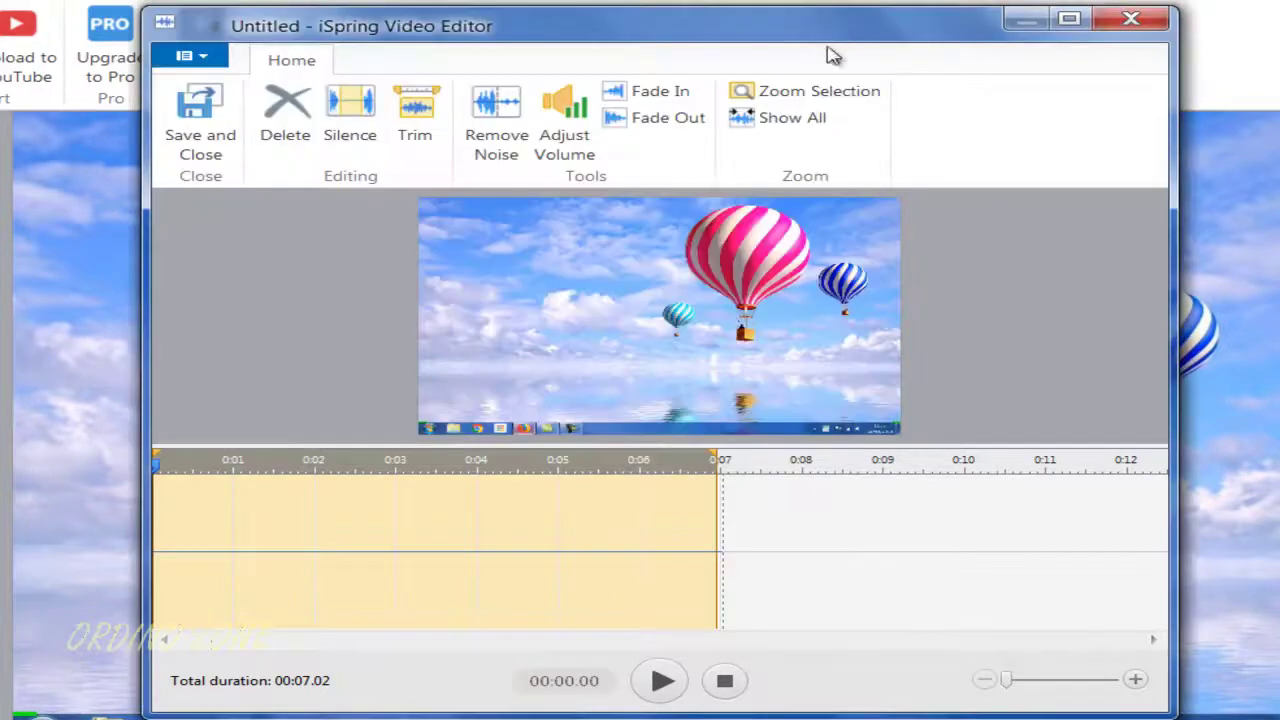
left_click(556, 132)
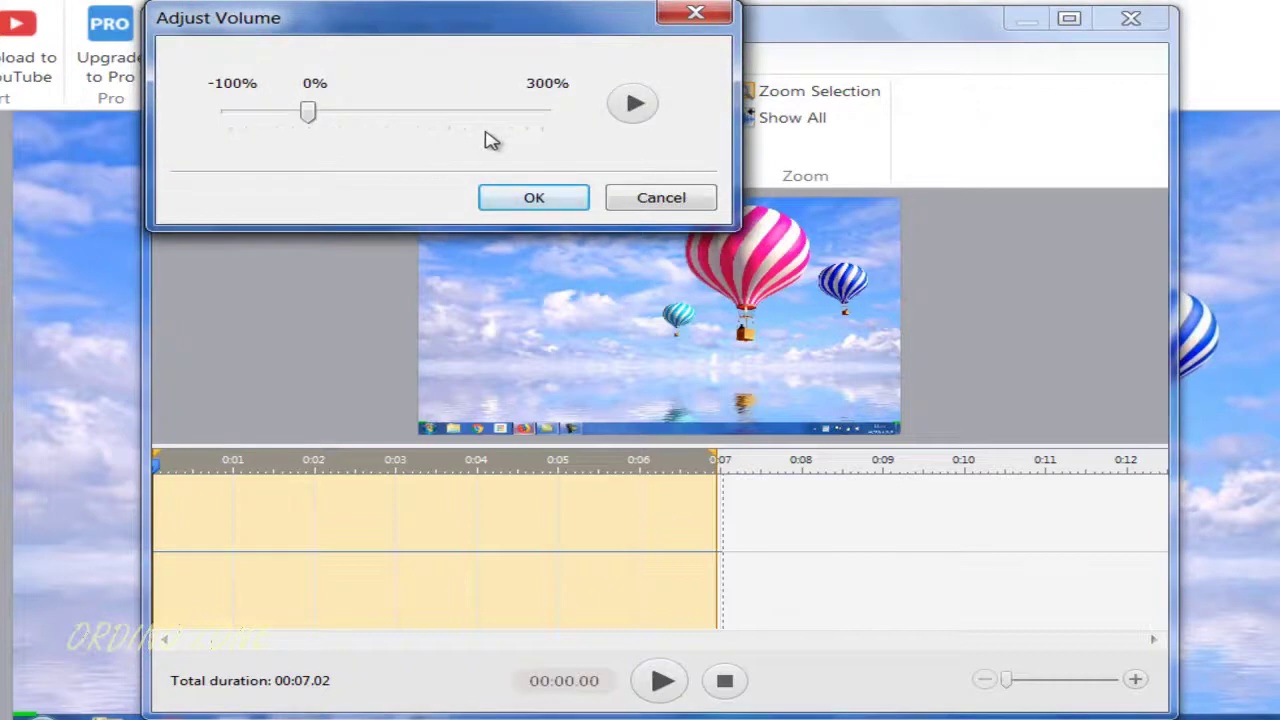
left_click(697, 13)
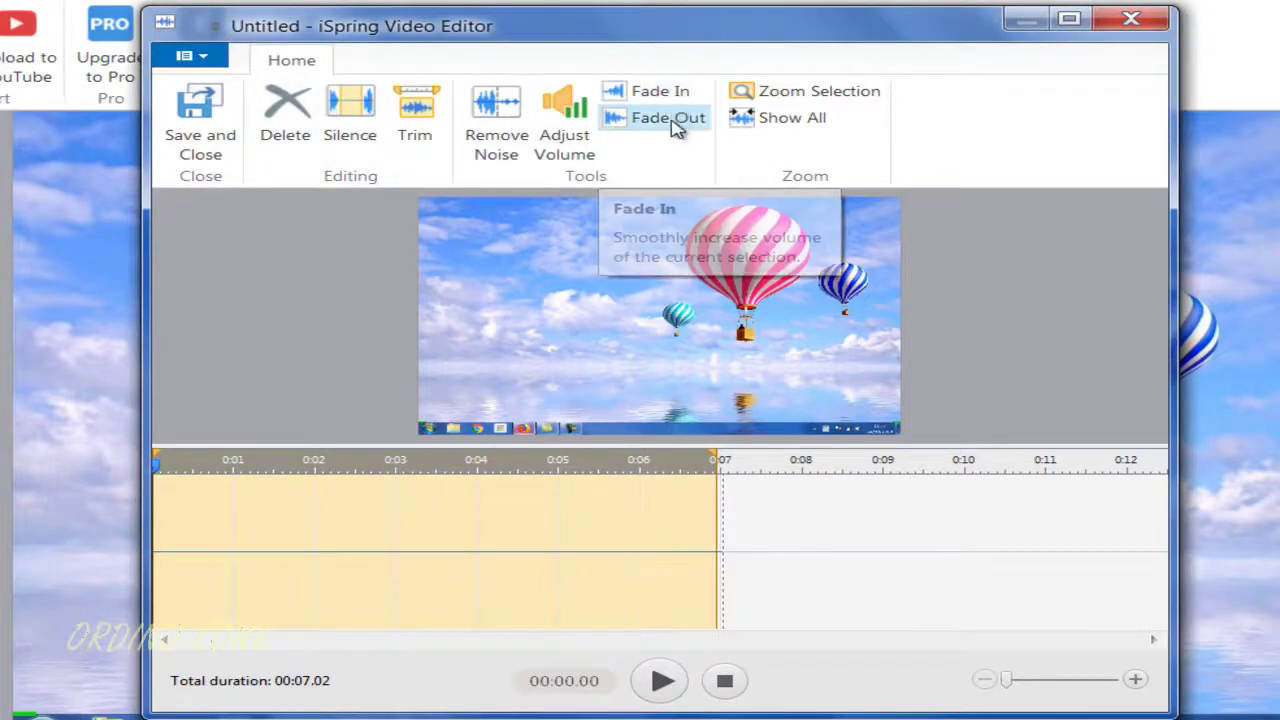
- Zoom the timeline to the selection, and save the edited recording while closing the video editor
left_click(833, 100)
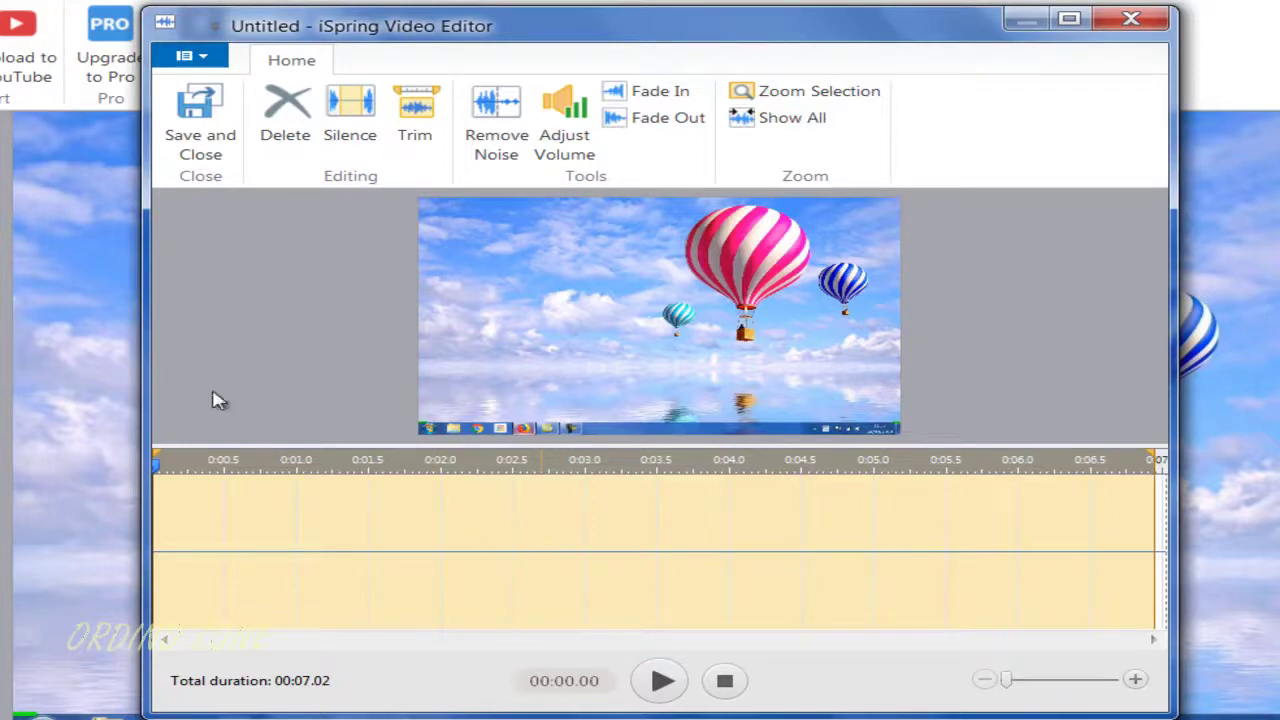
left_click(190, 146)
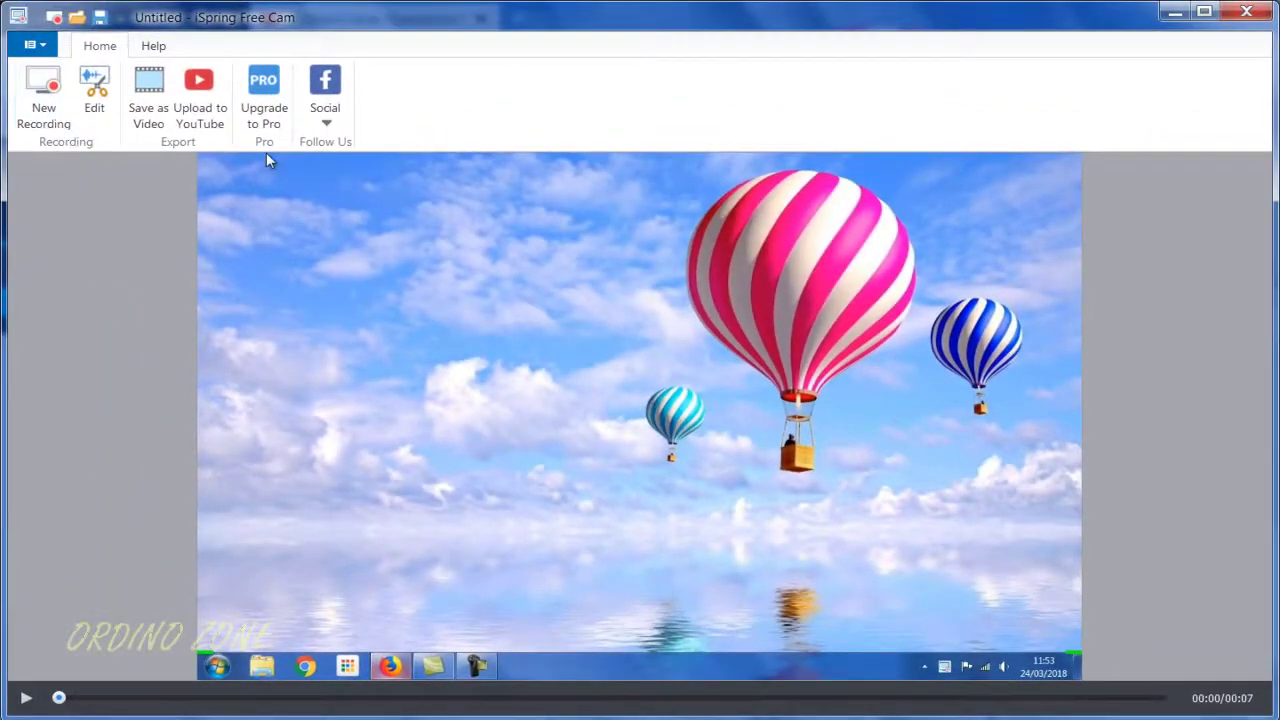
- Examine the YouTube upload form's title, description, category and permission fields, and close it without uploading
left_click(204, 118)
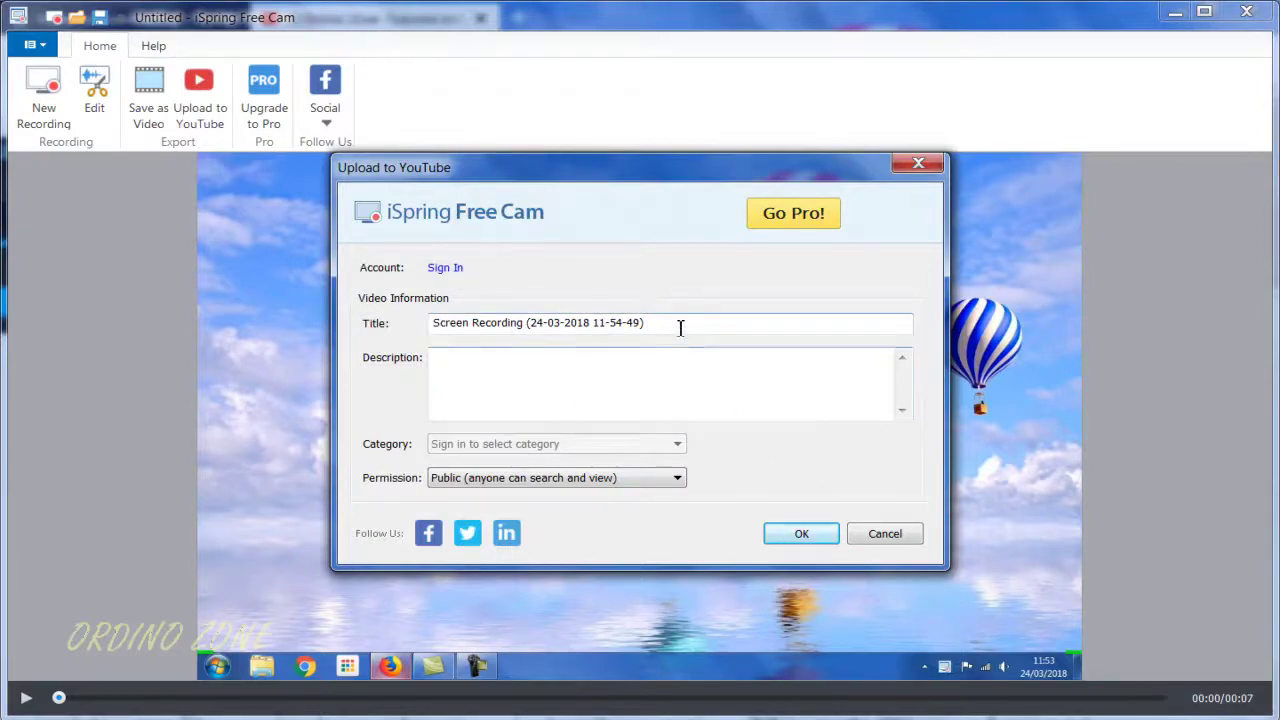
left_click(595, 374)
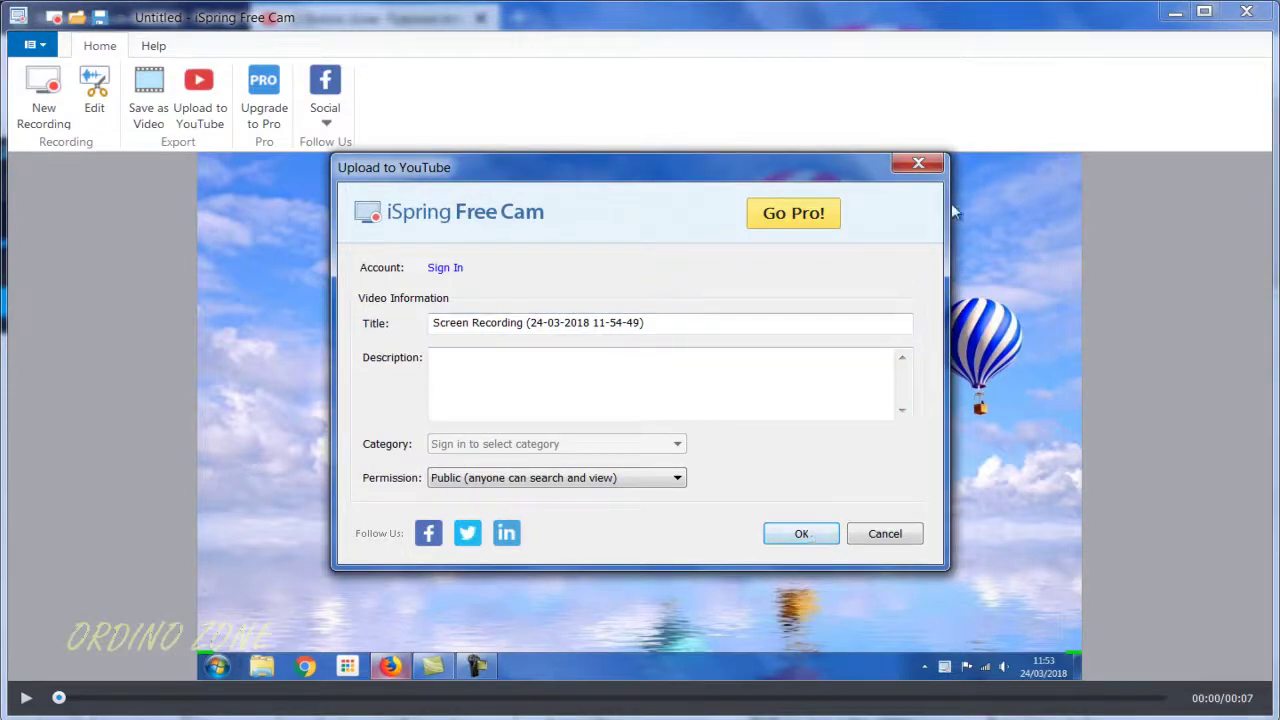
left_click(916, 163)
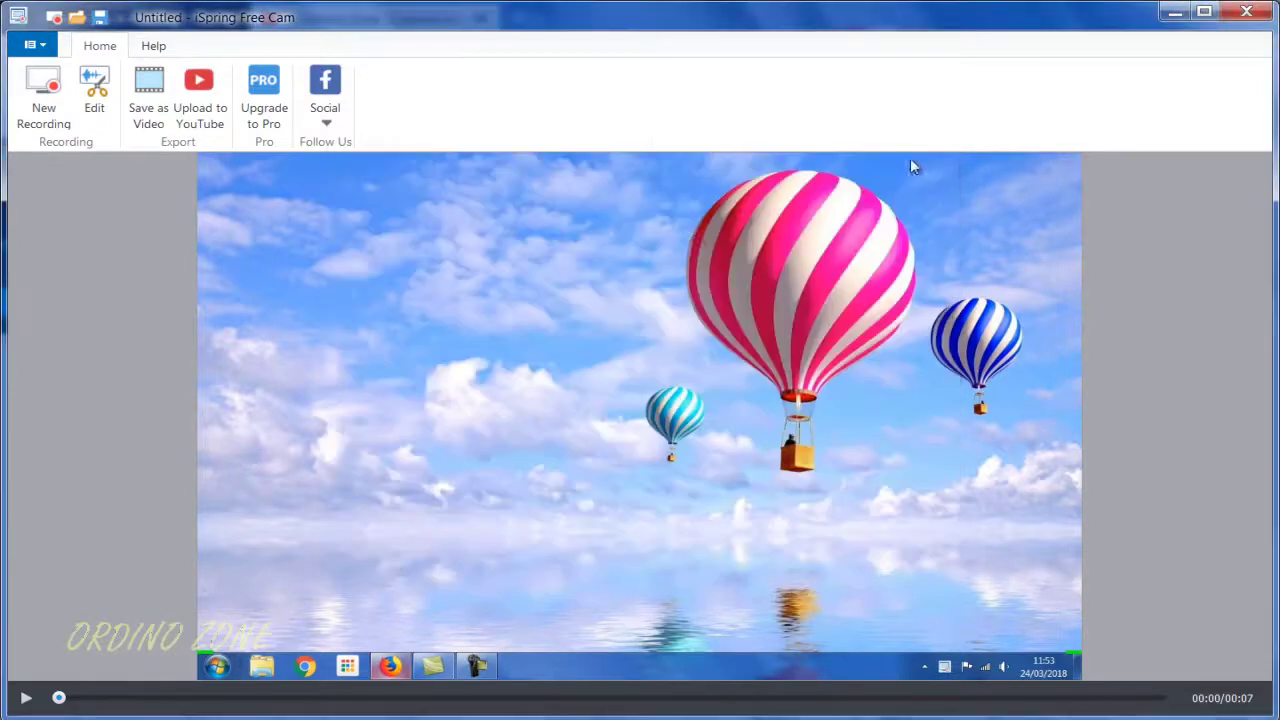
- Look through the project saving options and the available export destinations without choosing one
left_click(47, 47)
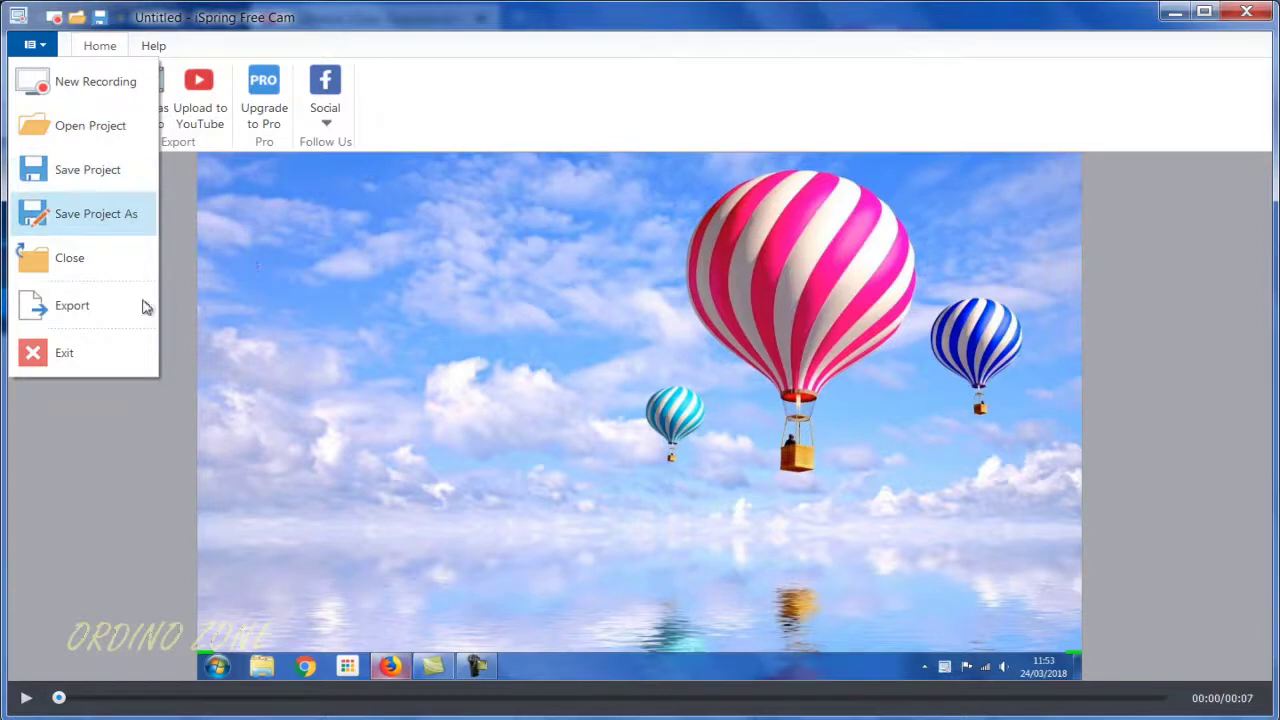
mouse_move(90, 325)
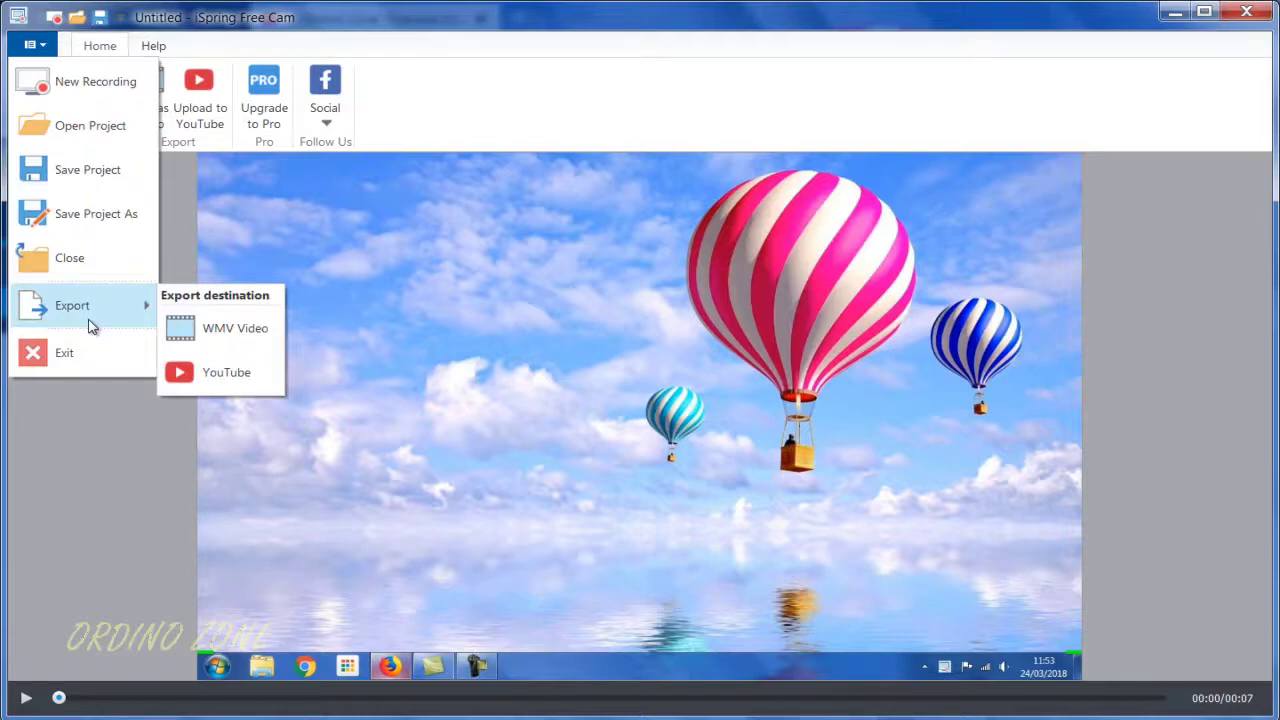
left_click(110, 487)
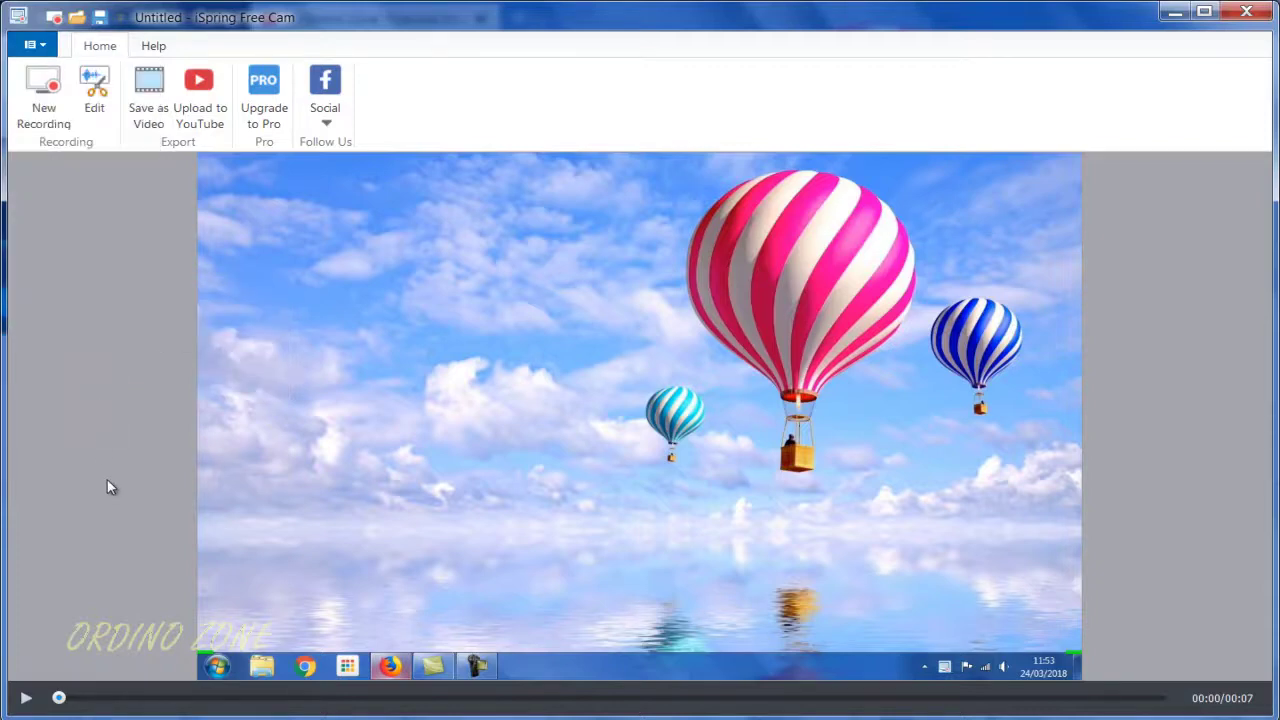